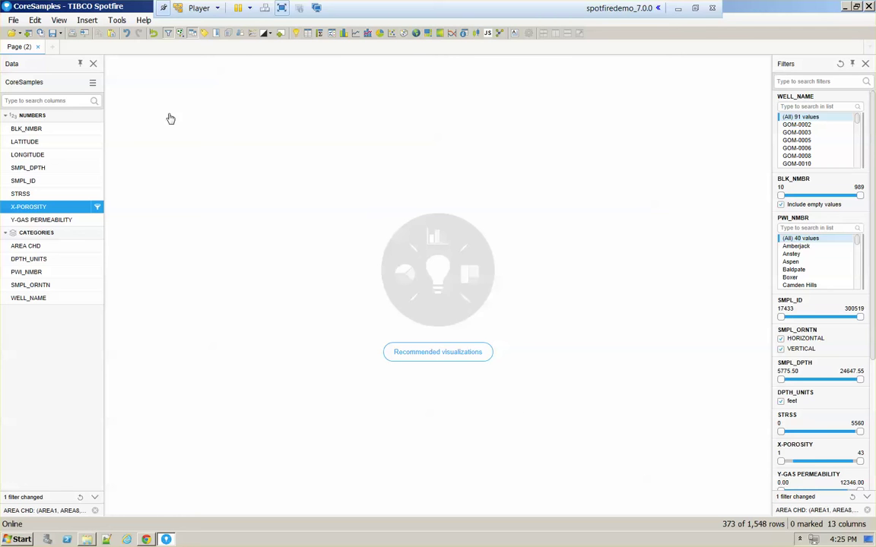
Step: Add a map, an AREA CHD bar chart, a permeability-vs-depth scatter plot and a depth pie chart, tiled in a 2x2 grid
{"action": "left_click", "coordinate": [416, 33]}
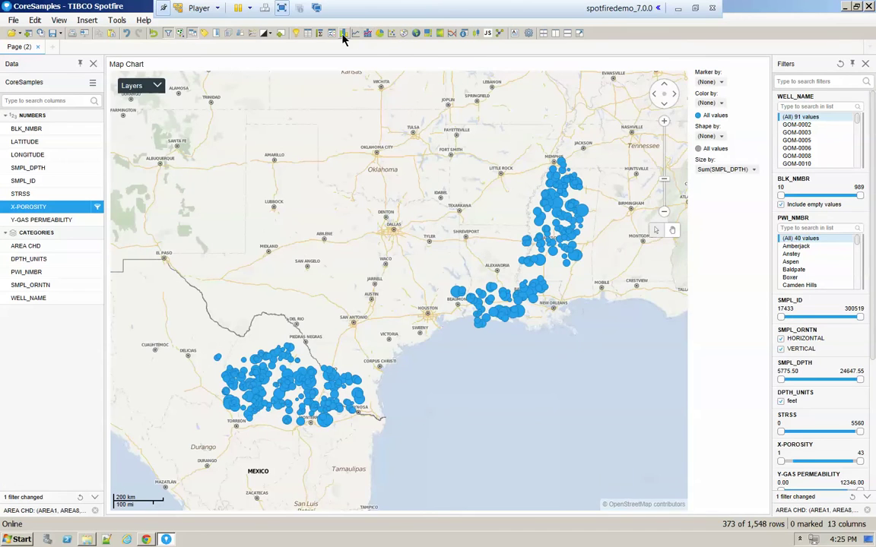
{"action": "left_click", "coordinate": [342, 34]}
{"action": "left_click", "coordinate": [391, 34]}
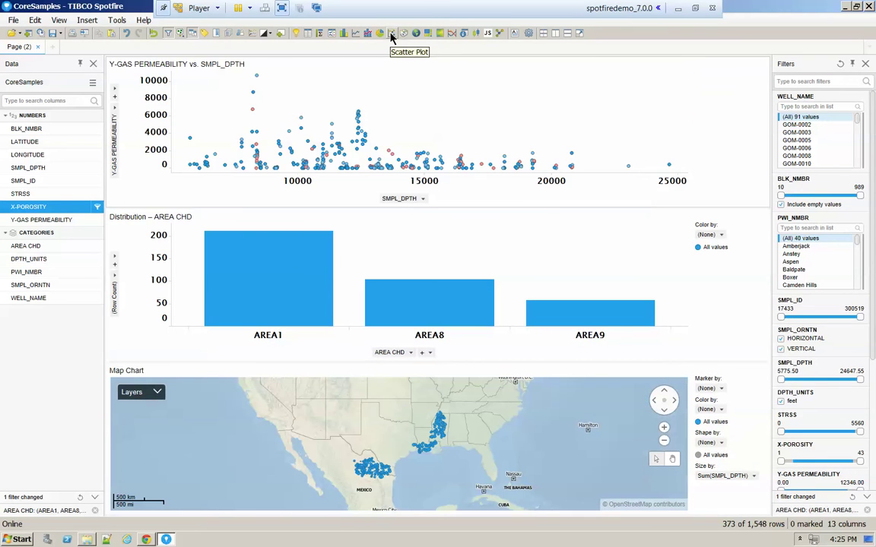
{"action": "left_click", "coordinate": [380, 34]}
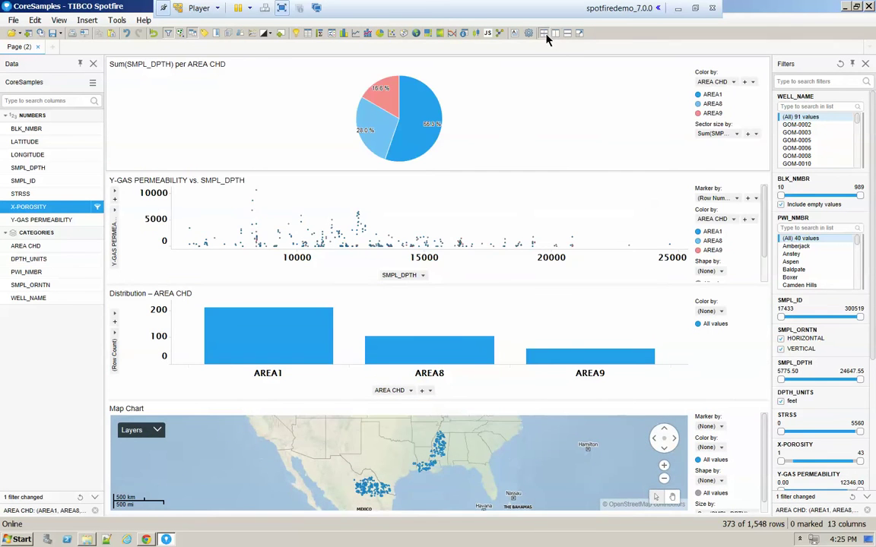
{"action": "left_click", "coordinate": [544, 34]}
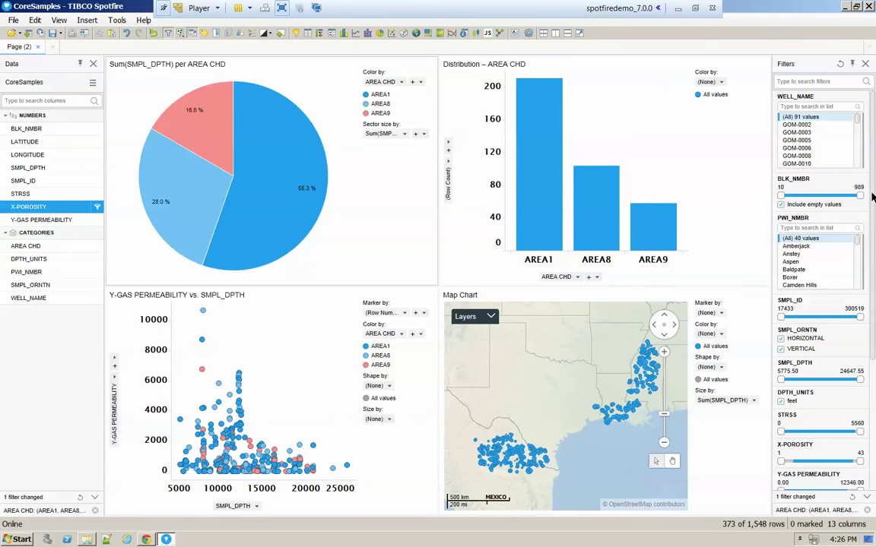
{"action": "scroll", "coordinate": [873, 196], "scroll_direction": "down", "scroll_amount": 5}
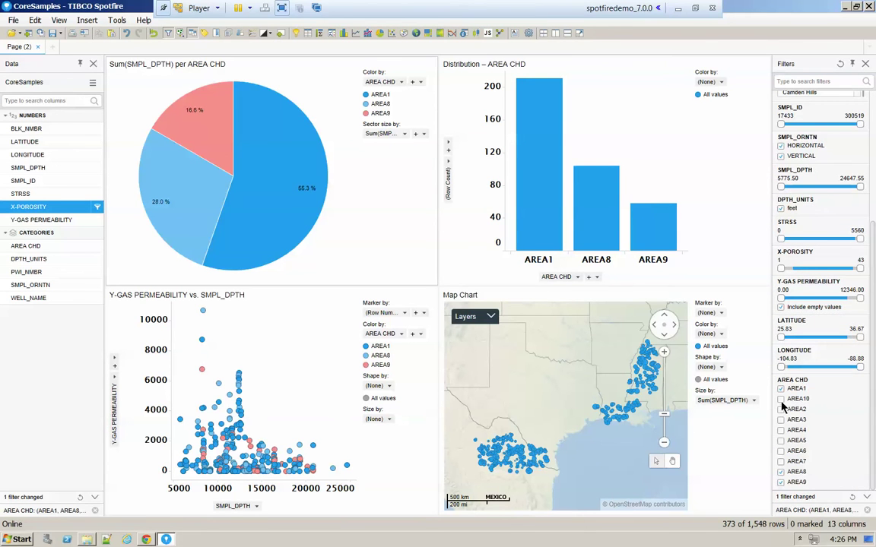
Step: Tick AREA10 and AREA2 through AREA7 in the AREA CHD filter so all 1,548 rows show
{"action": "left_click", "coordinate": [781, 399]}
{"action": "left_click", "coordinate": [781, 409]}
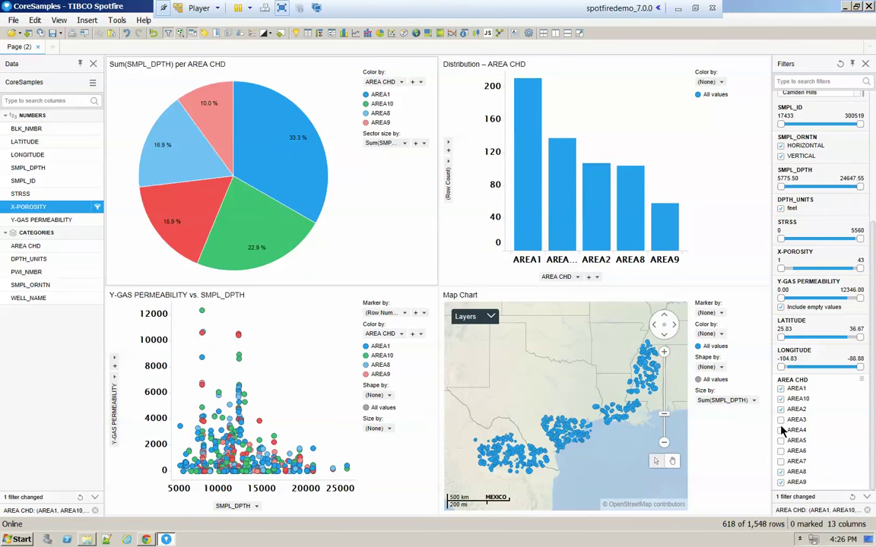
{"action": "left_click", "coordinate": [781, 421]}
{"action": "left_click", "coordinate": [780, 430]}
{"action": "left_click", "coordinate": [781, 441]}
{"action": "left_click", "coordinate": [780, 451]}
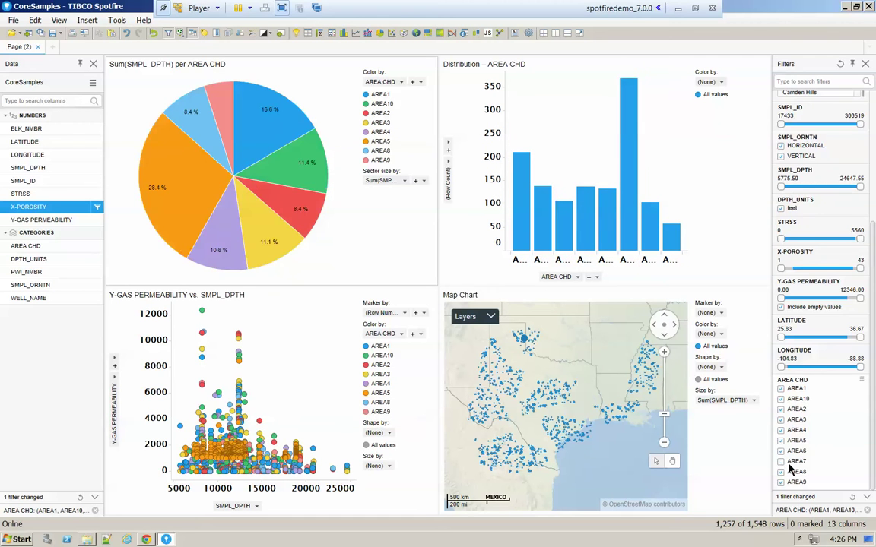
{"action": "left_click", "coordinate": [786, 463]}
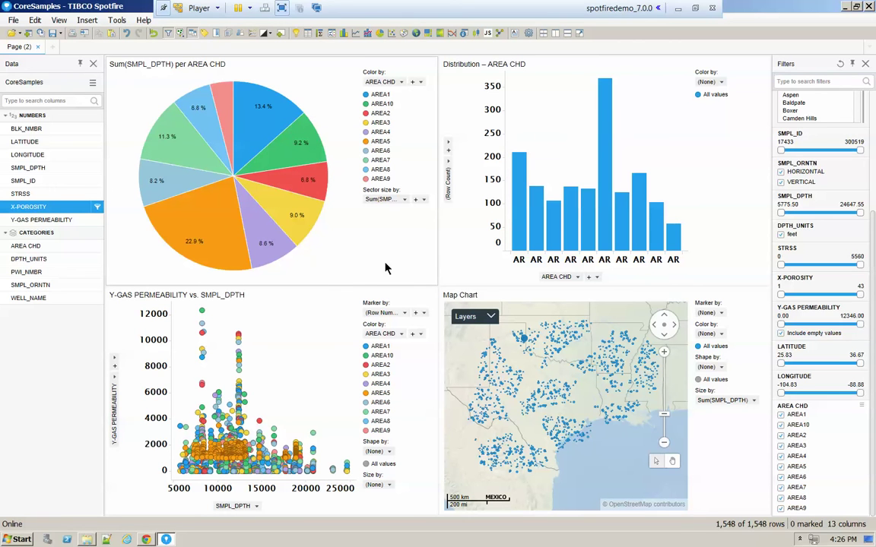
{"action": "right_click", "coordinate": [16, 47]}
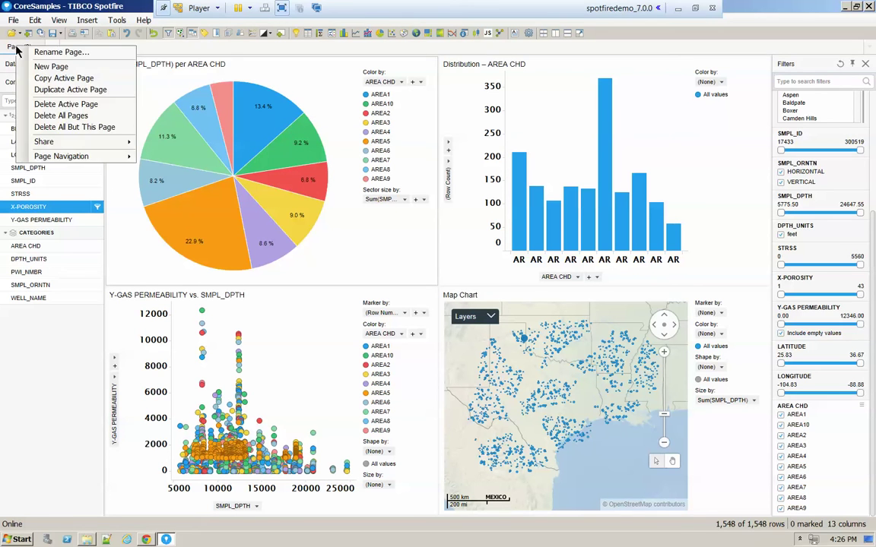
Step: Duplicate the active page, then rename the original 'managerA' and the copy 'ManagerB'
{"action": "left_click", "coordinate": [70, 90]}
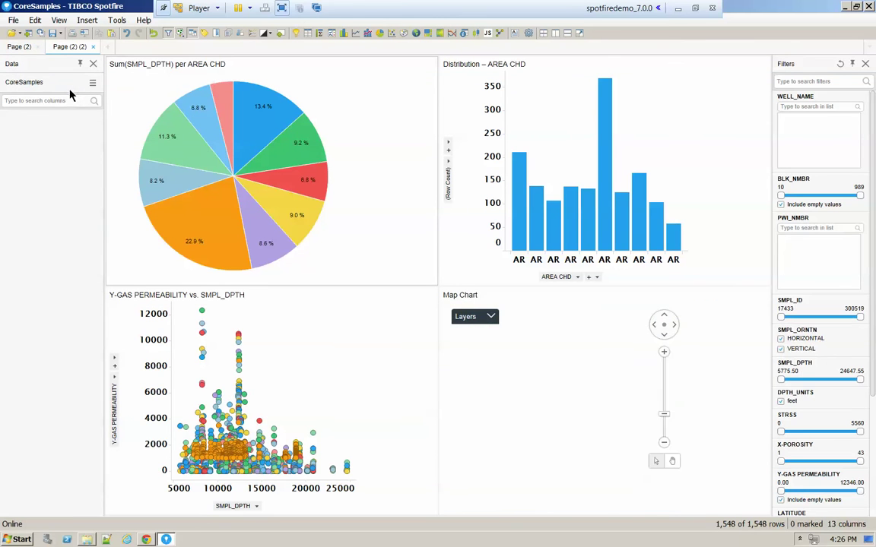
{"action": "left_click", "coordinate": [19, 48]}
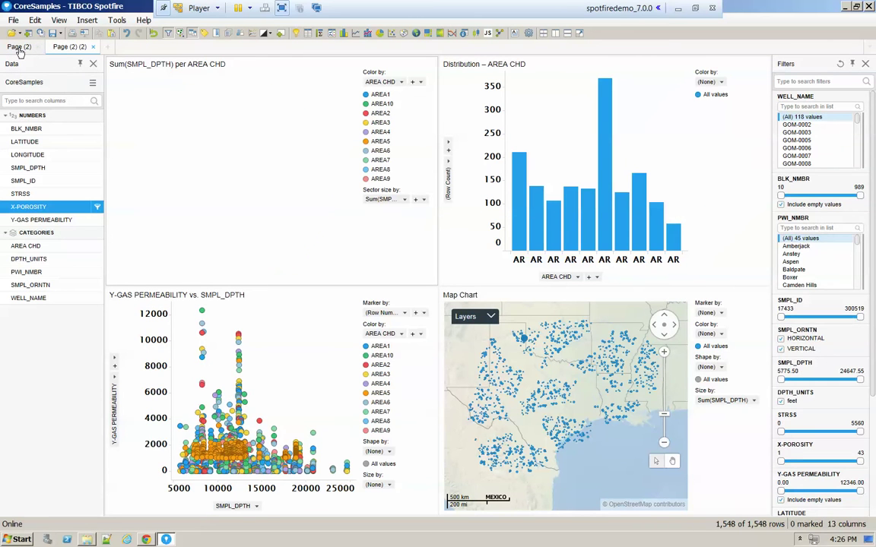
{"action": "double_click", "coordinate": [19, 48]}
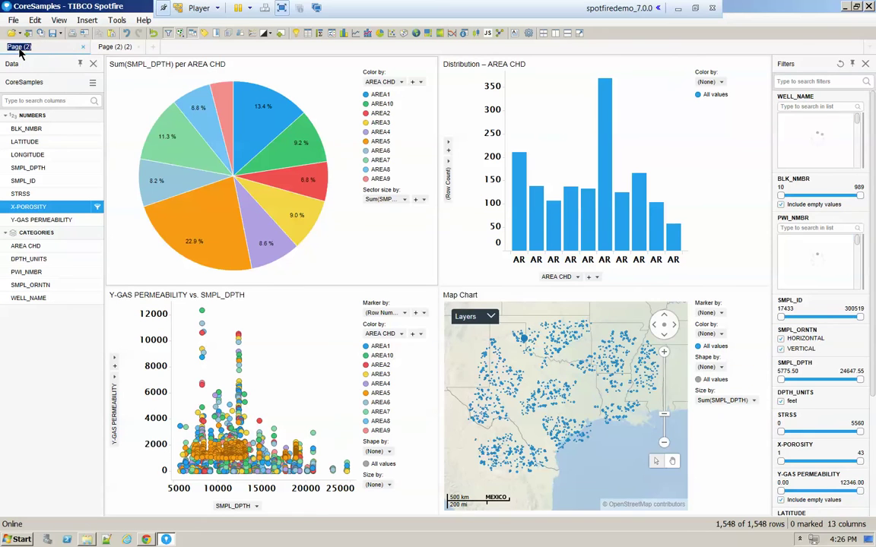
{"action": "type", "text": "m"}
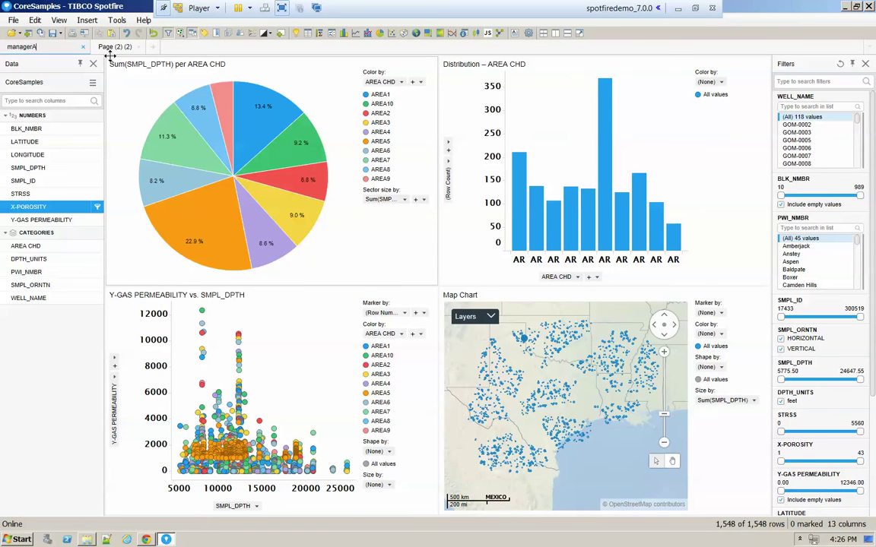
{"action": "type", "text": "anagerA"}
{"action": "key", "text": "Return"}
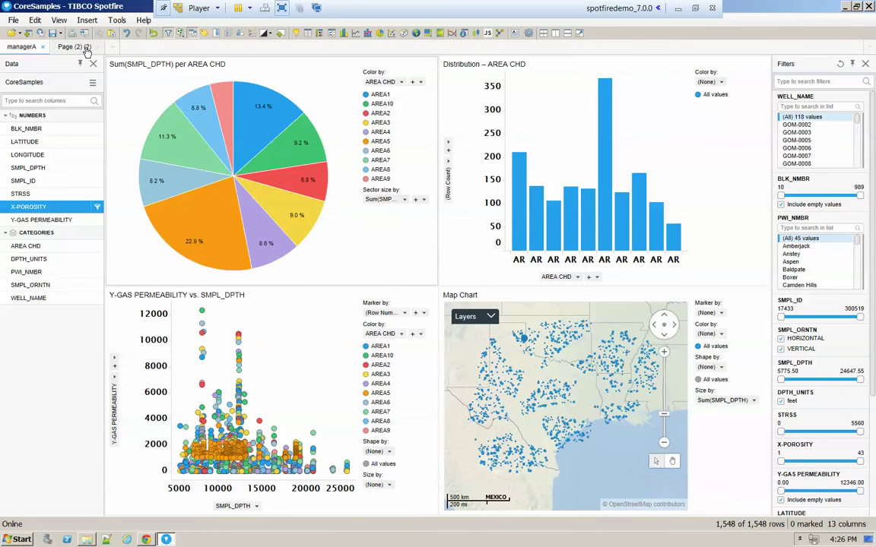
{"action": "double_click", "coordinate": [85, 48]}
{"action": "type", "text": "Ma"}
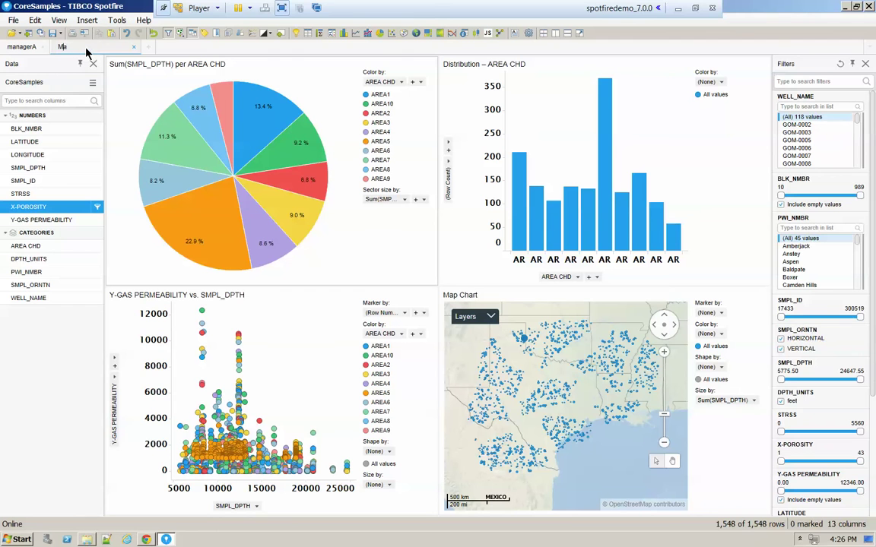
{"action": "type", "text": "nagerB"}
{"action": "key", "text": "Return"}
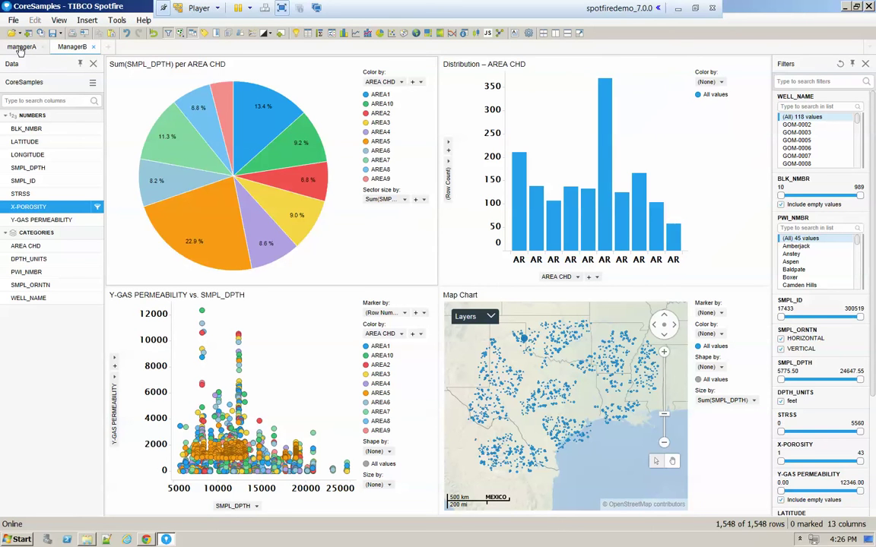
Step: On managerA, untick AREA1, AREA10, AREA2, AREA3 and AREA4, keeping AREA5–AREA9 (822 rows)
{"action": "left_click", "coordinate": [21, 49]}
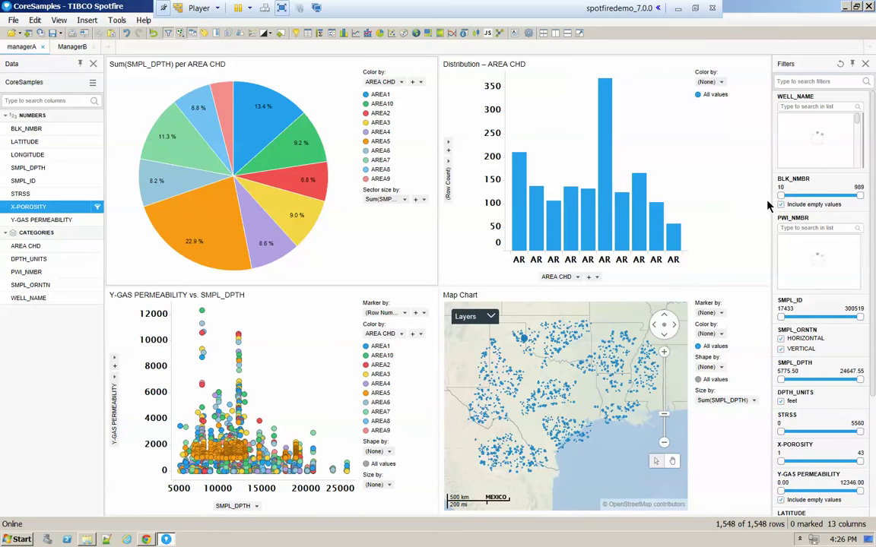
{"action": "scroll", "coordinate": [873, 210], "scroll_direction": "down", "scroll_amount": 5}
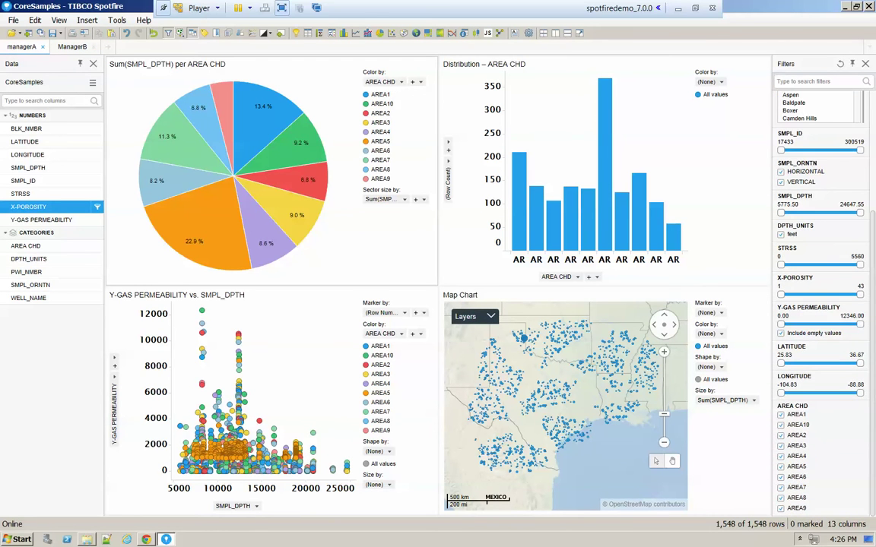
{"action": "left_click", "coordinate": [781, 415]}
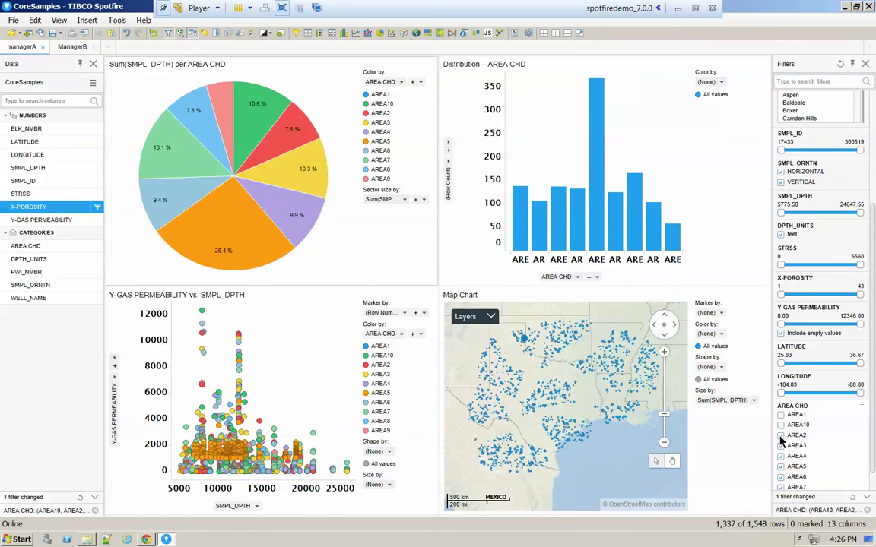
{"action": "left_click", "coordinate": [781, 425]}
{"action": "left_click", "coordinate": [781, 434]}
{"action": "left_click", "coordinate": [780, 445]}
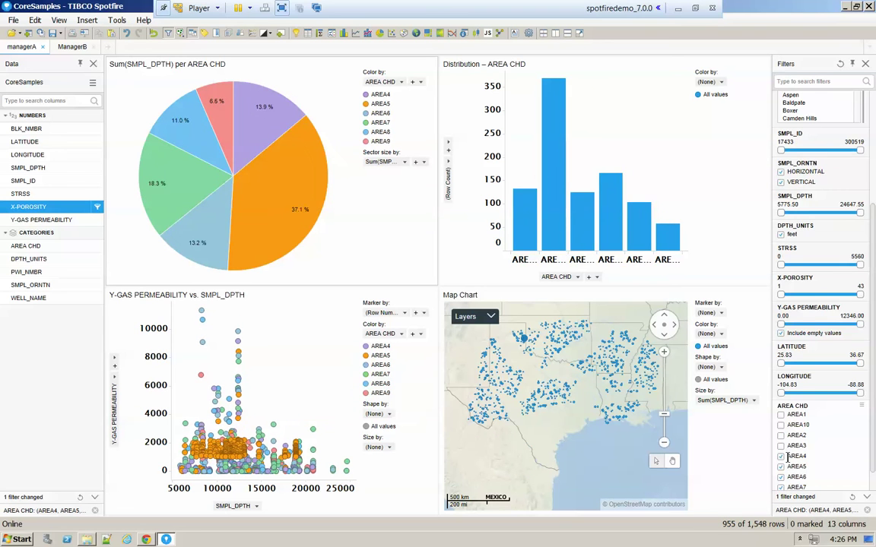
{"action": "left_click", "coordinate": [781, 456]}
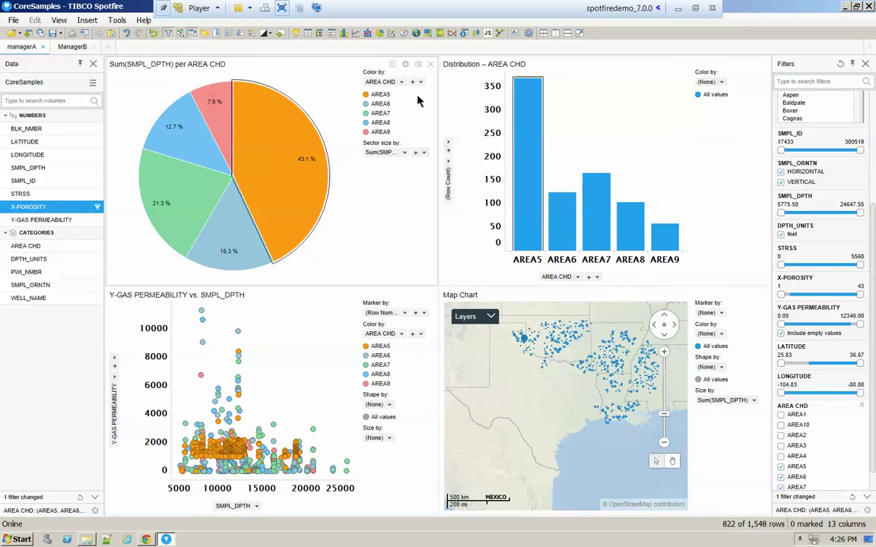
Step: Re-include AREA1, AREA10, AREA2, AREA3 and AREA4 in managerA's AREA CHD filter, restoring all 1,548 rows
{"action": "left_click", "coordinate": [79, 48]}
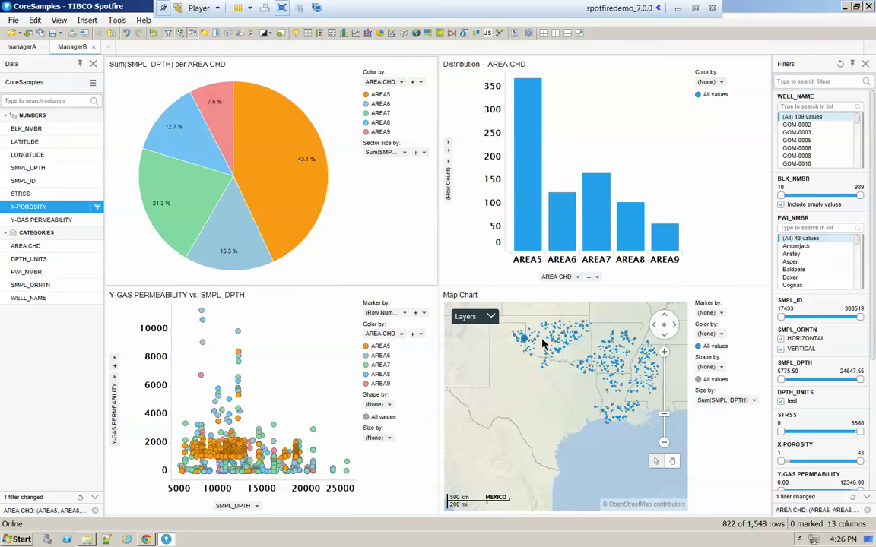
{"action": "left_click", "coordinate": [22, 47]}
{"action": "scroll", "coordinate": [874, 281], "scroll_direction": "down", "scroll_amount": 5}
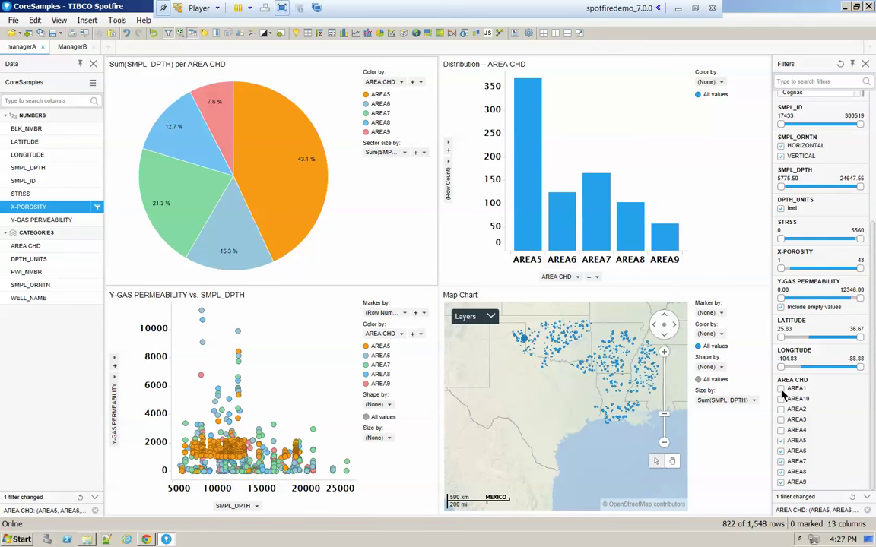
{"action": "left_click", "coordinate": [780, 388]}
{"action": "left_click", "coordinate": [781, 398]}
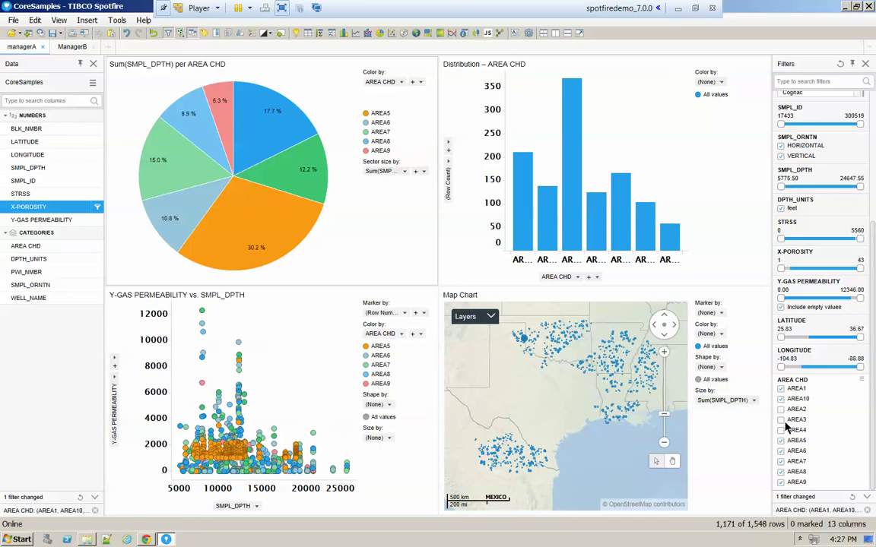
{"action": "left_click", "coordinate": [781, 420]}
{"action": "left_click", "coordinate": [781, 430]}
{"action": "left_click", "coordinate": [781, 409]}
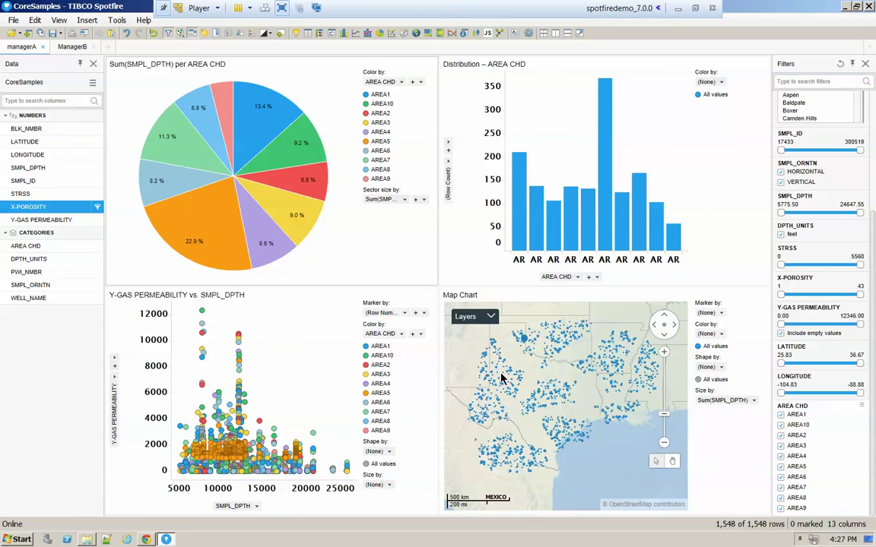
Step: Visit the ManagerB page and return to managerA
{"action": "scroll", "coordinate": [501, 377], "scroll_direction": "down", "scroll_amount": 2}
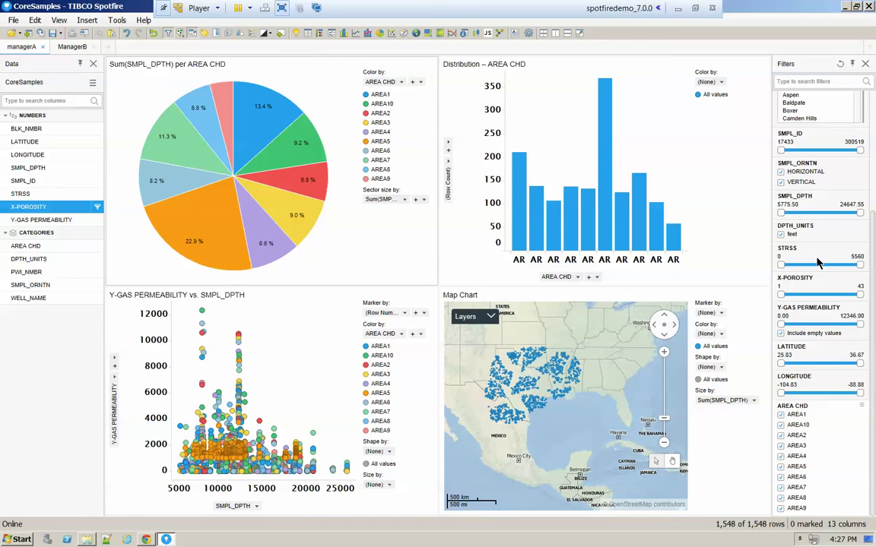
{"action": "left_click", "coordinate": [72, 46]}
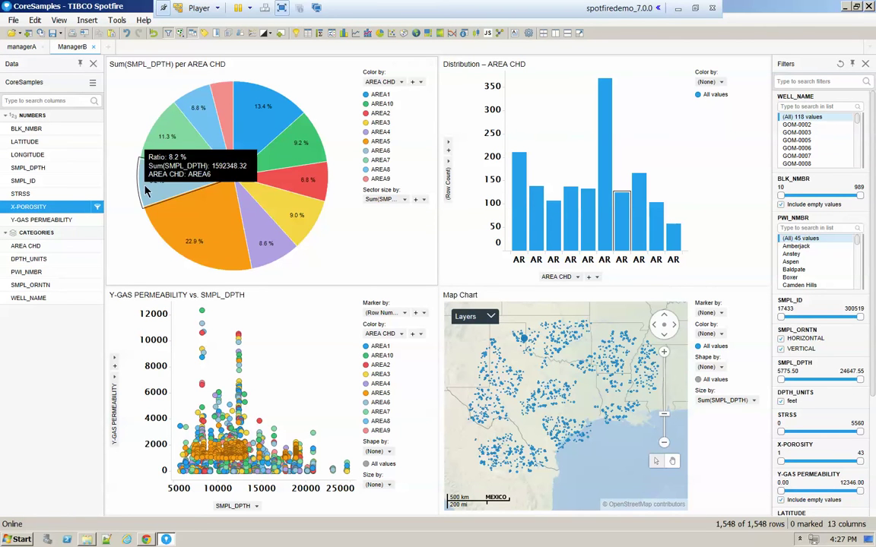
{"action": "left_click", "coordinate": [35, 47]}
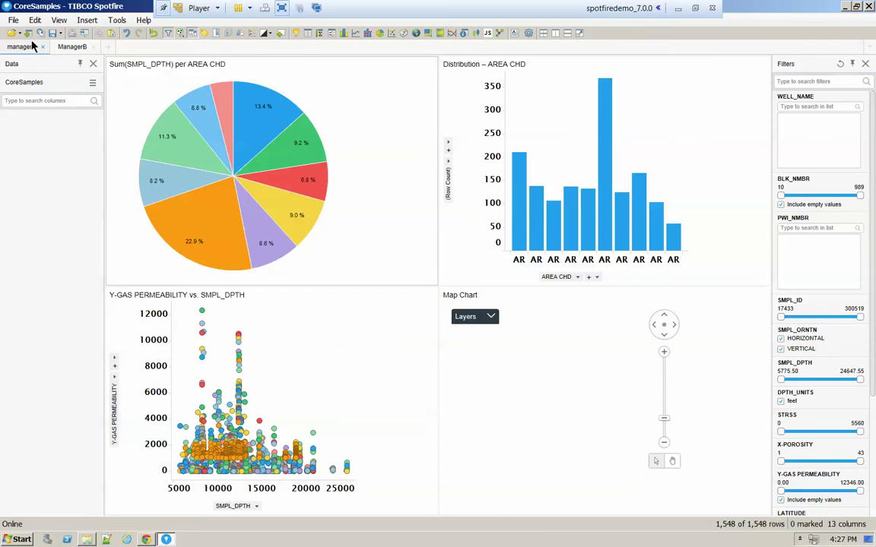
Step: In Document Properties' Filtering Schemes, create a new scheme named ManagerA
{"action": "left_click", "coordinate": [35, 20]}
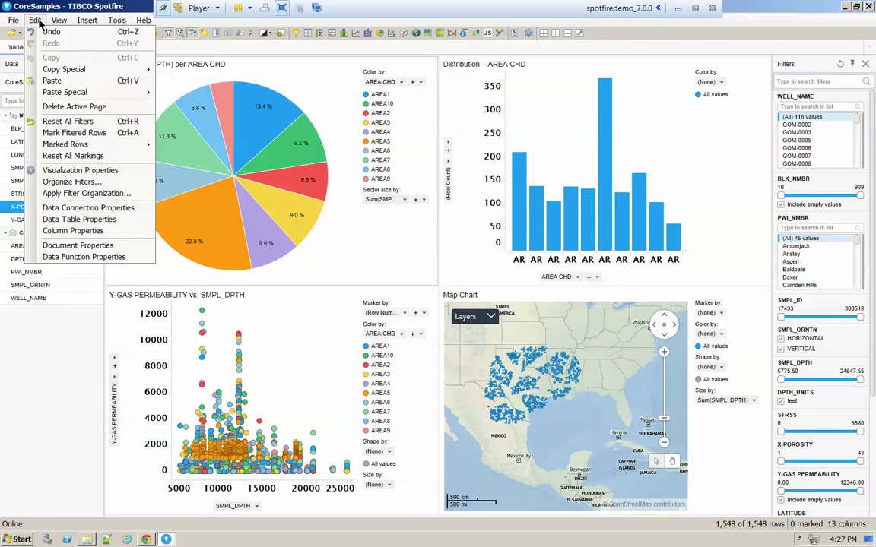
{"action": "left_click", "coordinate": [77, 245]}
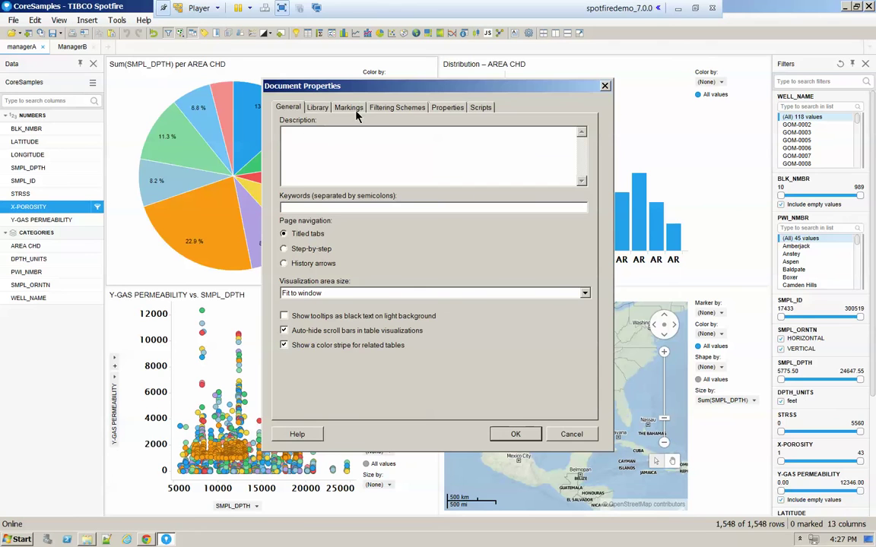
{"action": "left_click", "coordinate": [404, 110]}
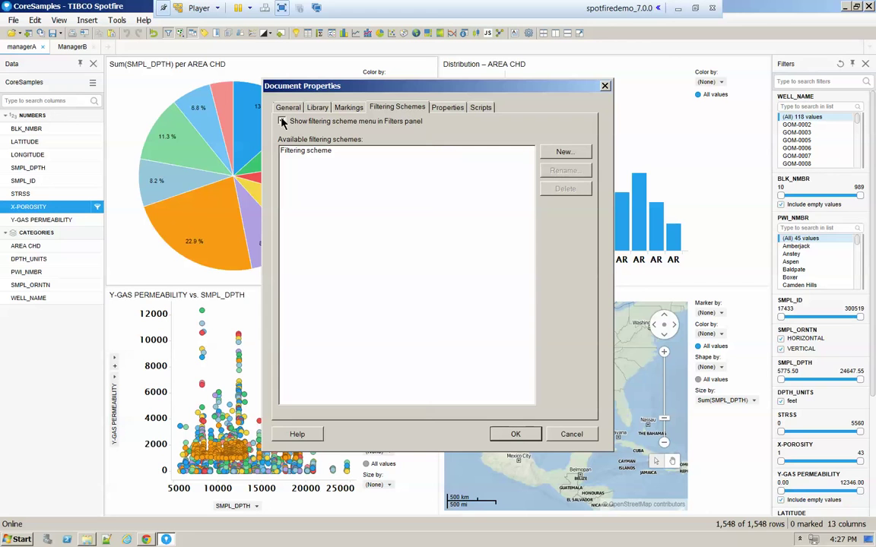
{"action": "left_click", "coordinate": [562, 155]}
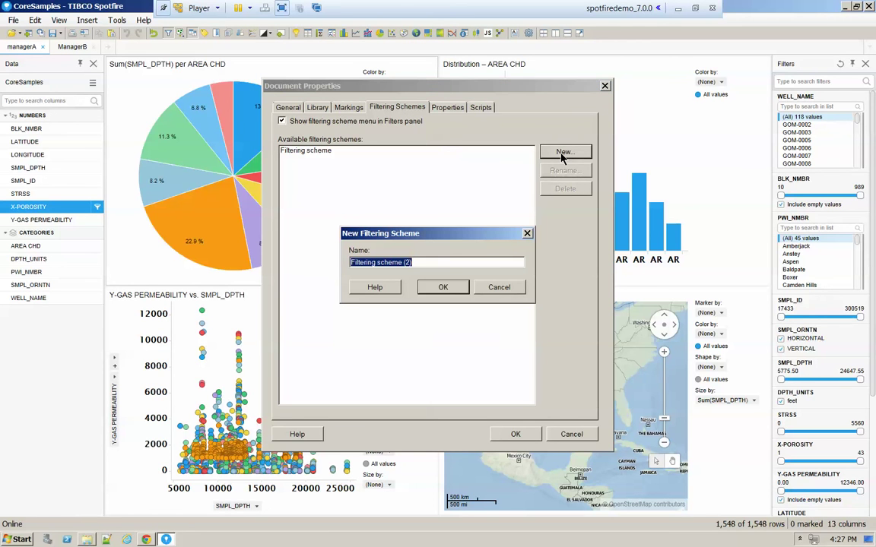
{"action": "type", "text": "ManagerA"}
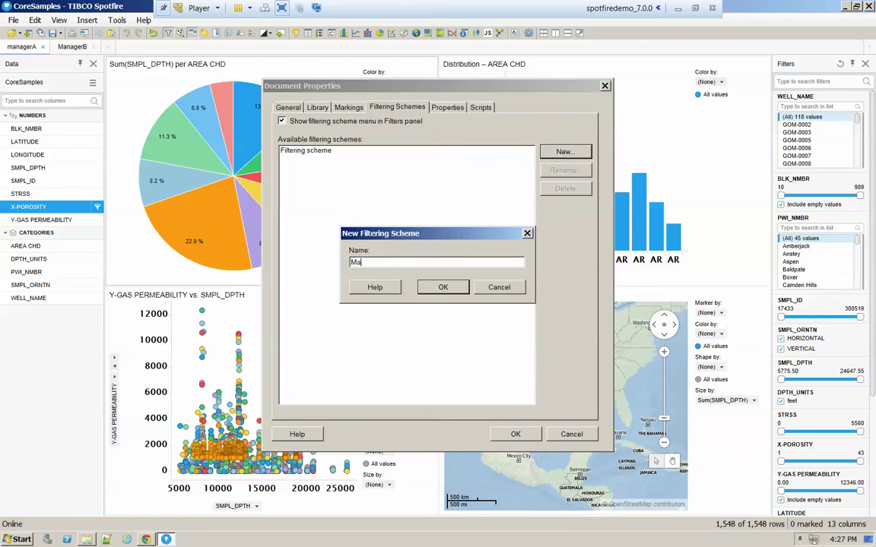
{"action": "left_click", "coordinate": [446, 292]}
Step: Add a second filtering scheme named ManagerB and apply the document settings
{"action": "left_click", "coordinate": [564, 152]}
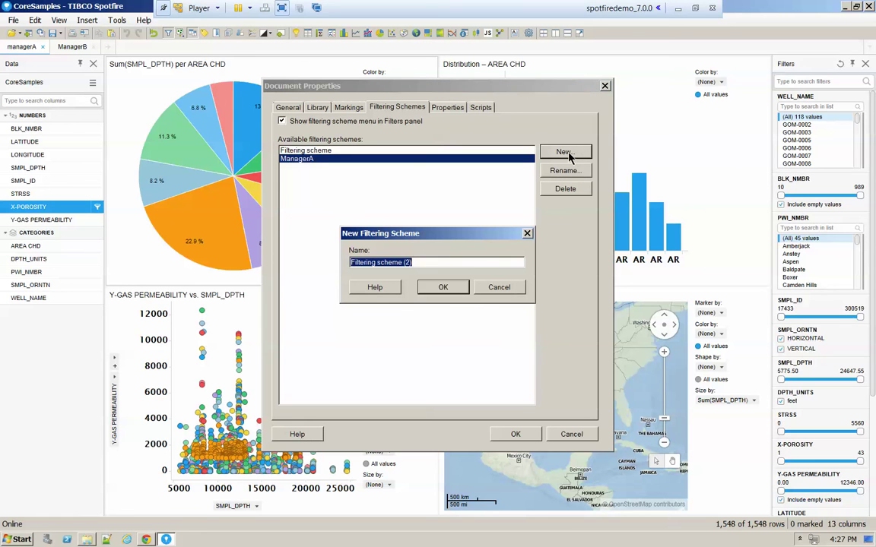
{"action": "type", "text": "ManagerB"}
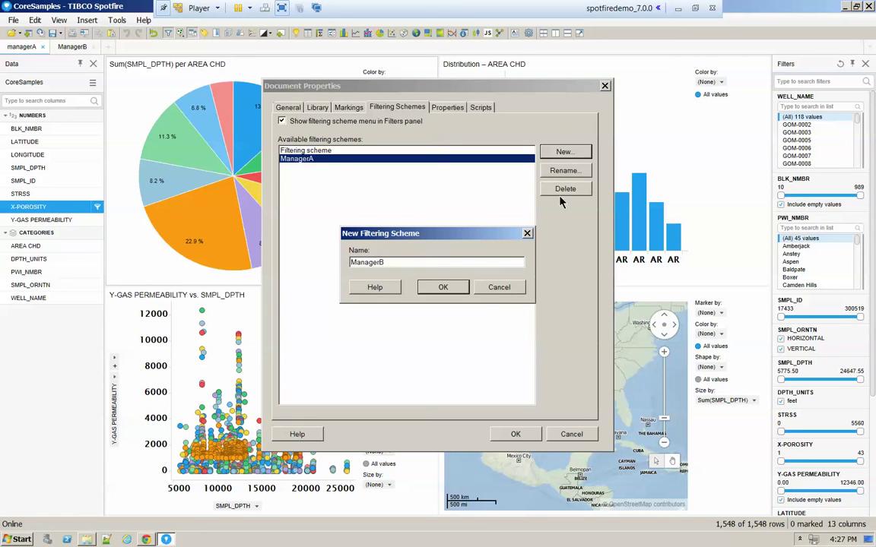
{"action": "left_click", "coordinate": [443, 287]}
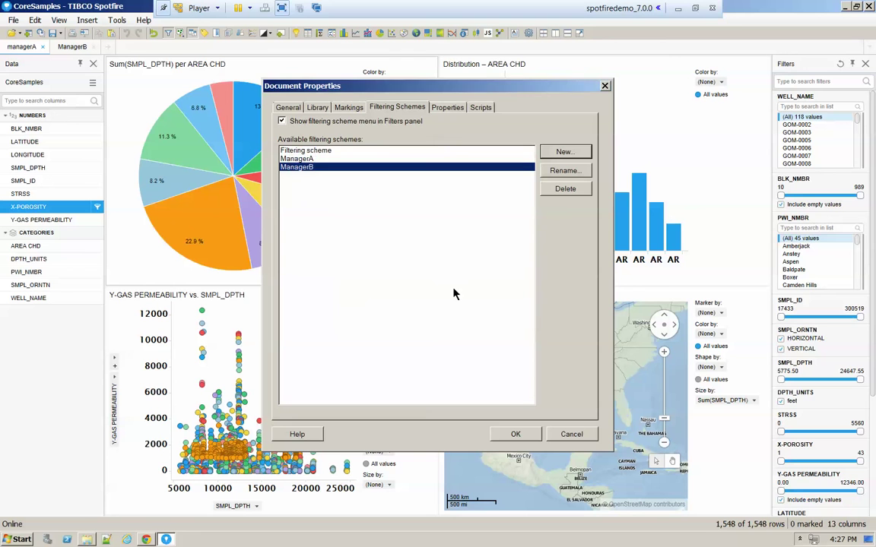
{"action": "left_click", "coordinate": [514, 434]}
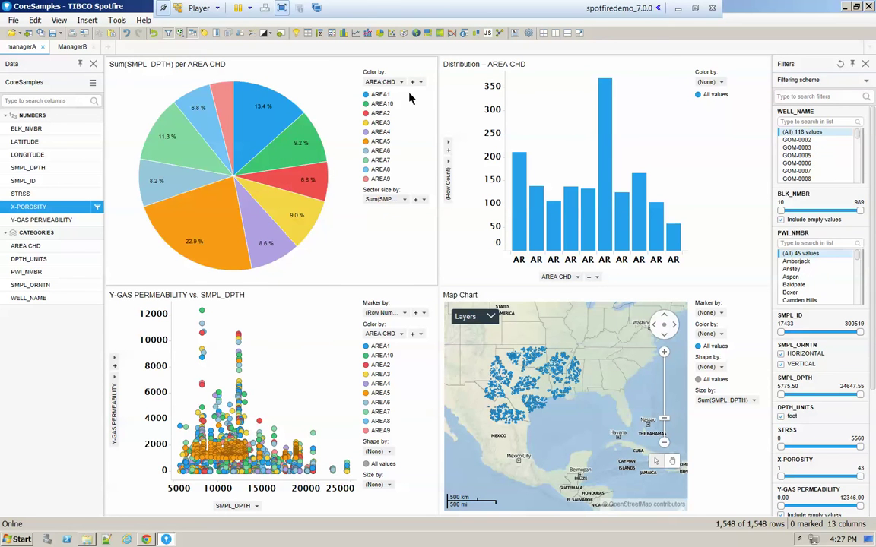
Step: Apply the ManagerA filtering scheme to the managerA page
{"action": "left_click", "coordinate": [866, 80]}
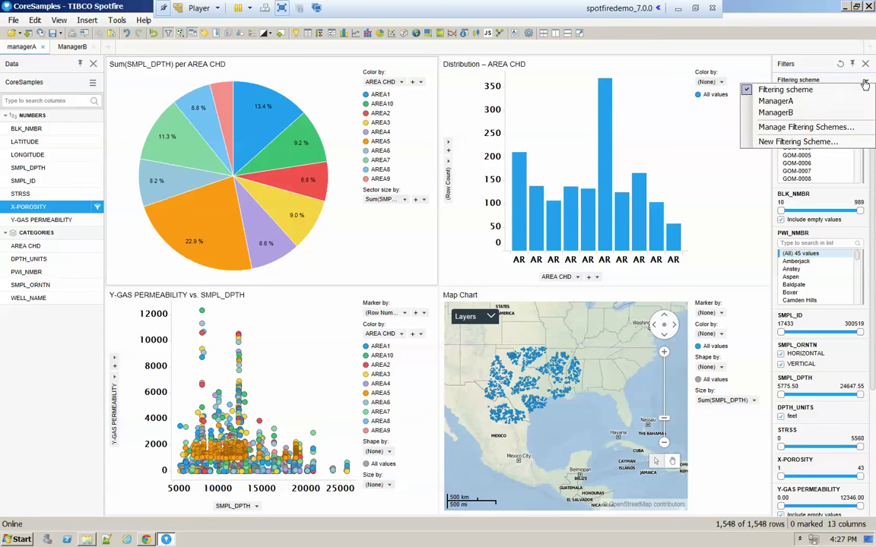
{"action": "left_click", "coordinate": [794, 102]}
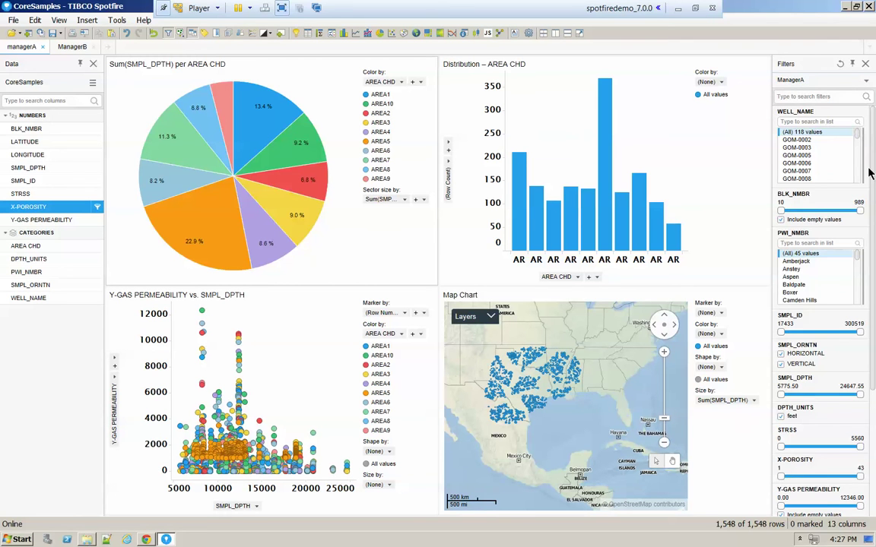
{"action": "left_click_drag", "start_coordinate": [873, 158], "coordinate": [874, 417]}
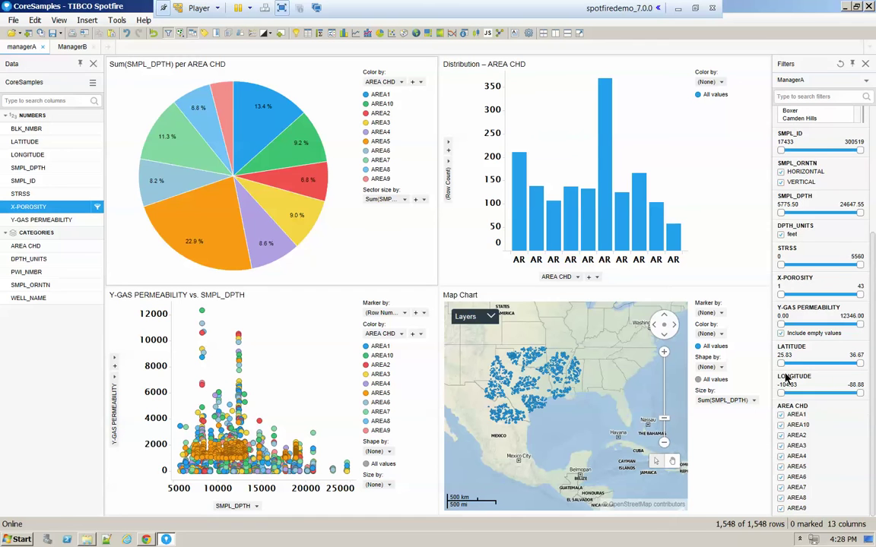
Step: Untick AREA1–AREA5 and AREA10 so managerA shows only AREA6–AREA9
{"action": "left_click", "coordinate": [780, 415]}
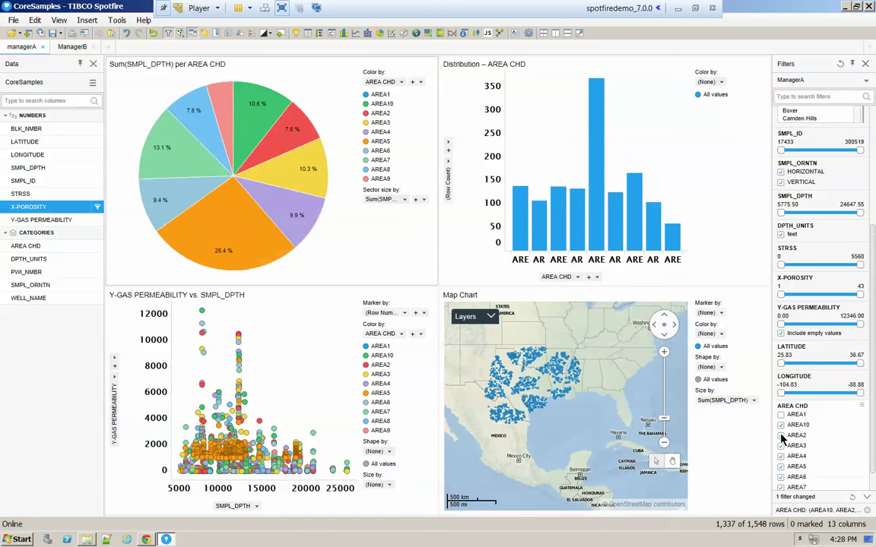
{"action": "left_click", "coordinate": [780, 436]}
{"action": "left_click", "coordinate": [781, 456]}
{"action": "left_click", "coordinate": [780, 466]}
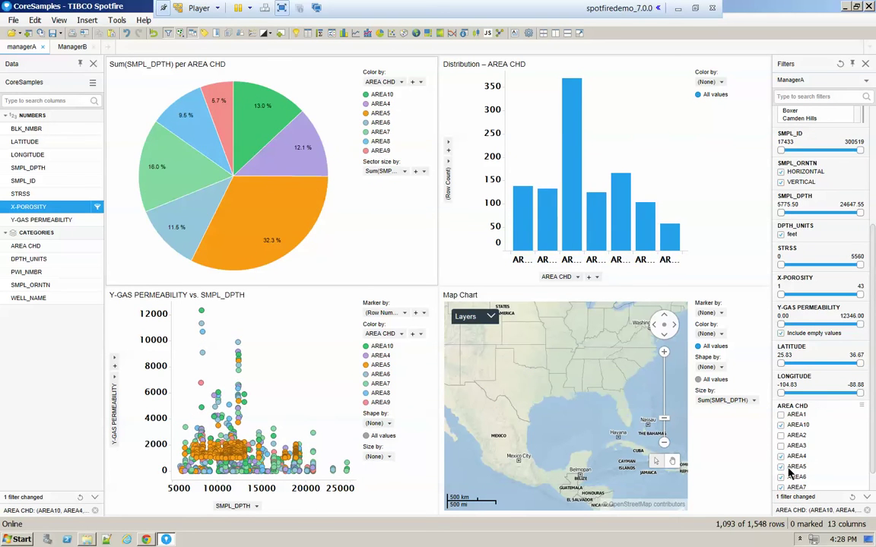
{"action": "left_click", "coordinate": [781, 446]}
{"action": "left_click", "coordinate": [780, 425]}
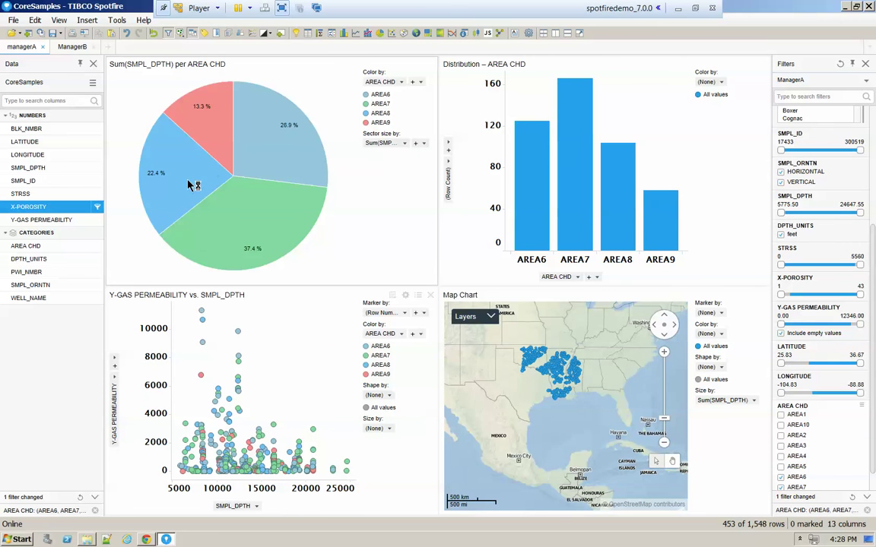
{"action": "left_click", "coordinate": [65, 47]}
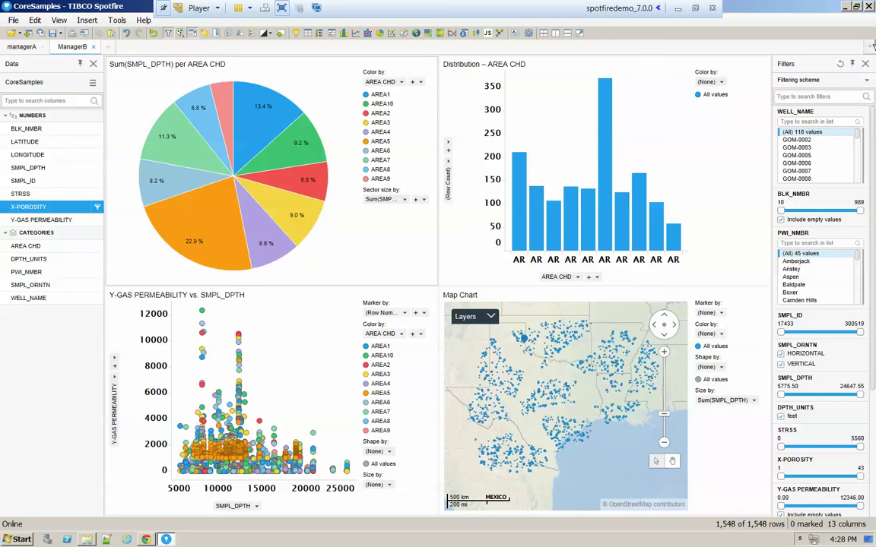
Step: Apply the ManagerB filtering scheme to the ManagerB page
{"action": "left_click", "coordinate": [867, 81]}
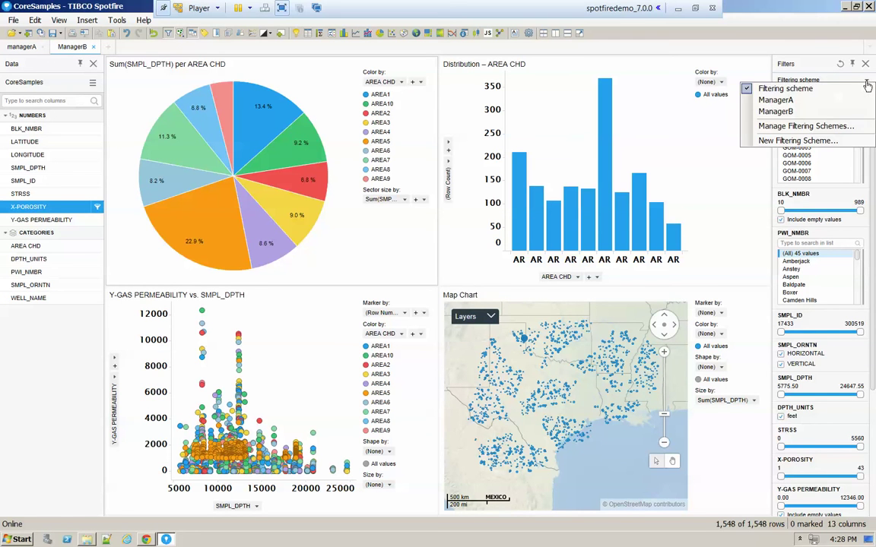
{"action": "left_click", "coordinate": [795, 112]}
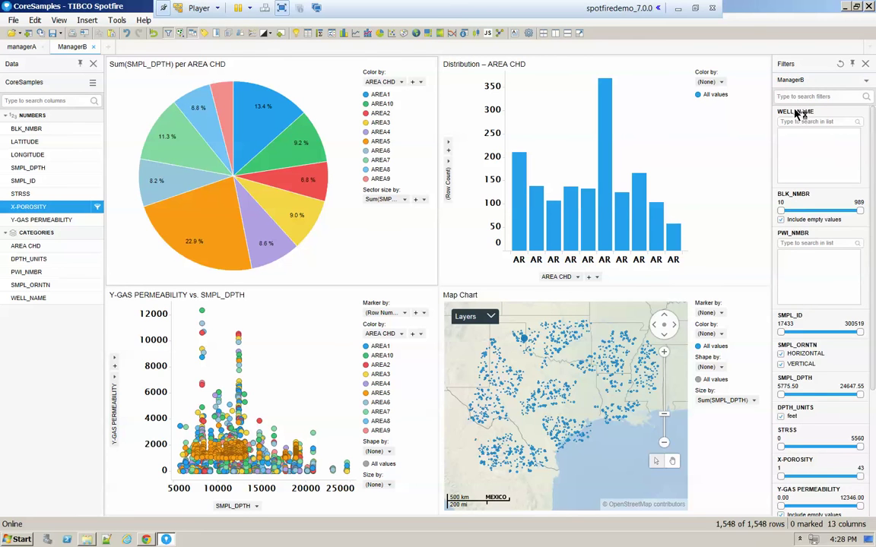
{"action": "scroll", "coordinate": [874, 353], "scroll_direction": "down", "scroll_amount": 5}
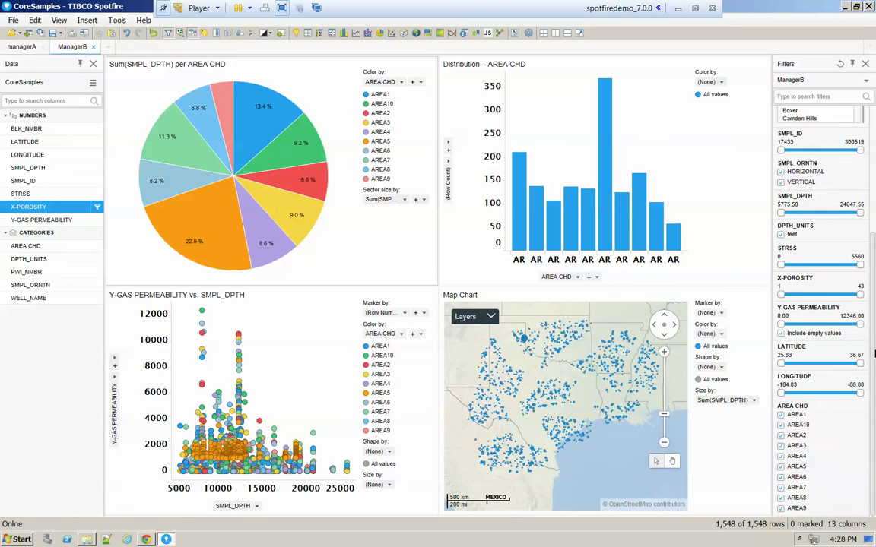
Step: Untick AREA3 through AREA9, leaving only AREA1, AREA10 and AREA2 (456 rows)
{"action": "left_click", "coordinate": [780, 509]}
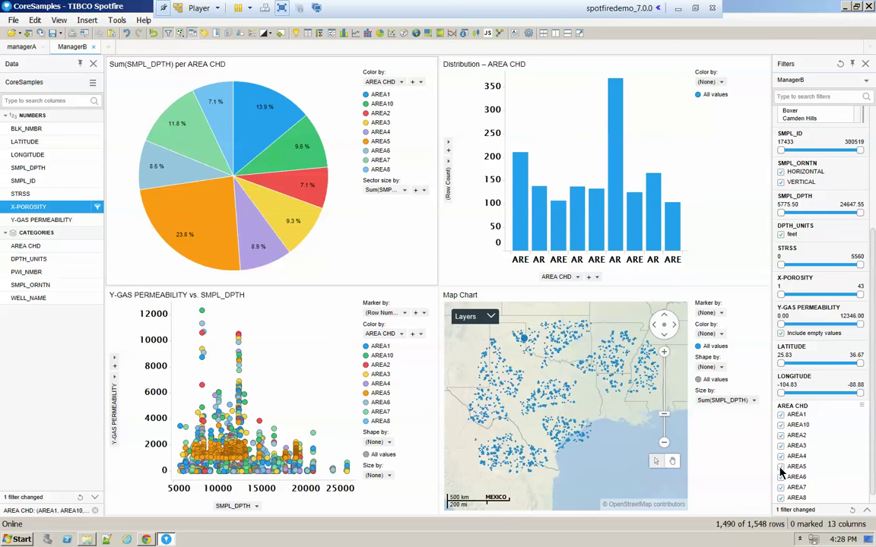
{"action": "left_click", "coordinate": [781, 467]}
{"action": "left_click", "coordinate": [783, 456]}
{"action": "left_click", "coordinate": [783, 446]}
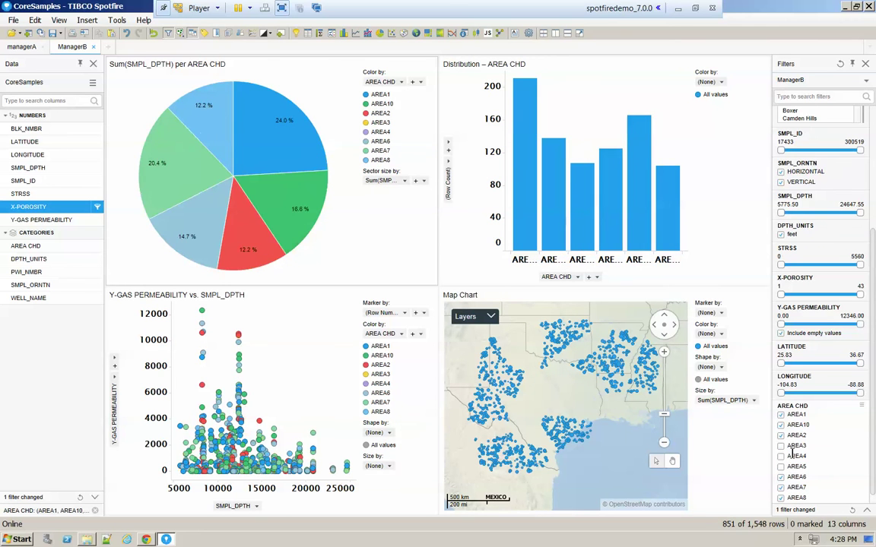
{"action": "left_click", "coordinate": [781, 484]}
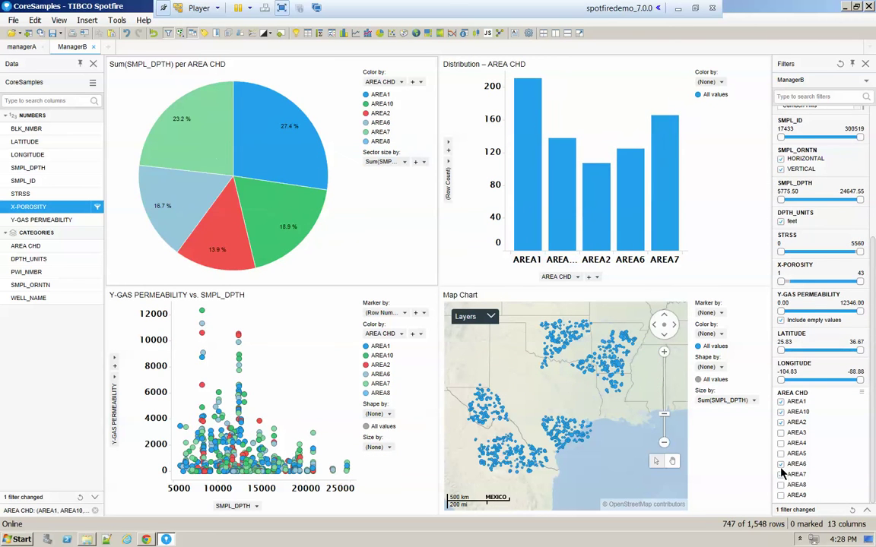
{"action": "left_click", "coordinate": [780, 473]}
{"action": "left_click", "coordinate": [781, 464]}
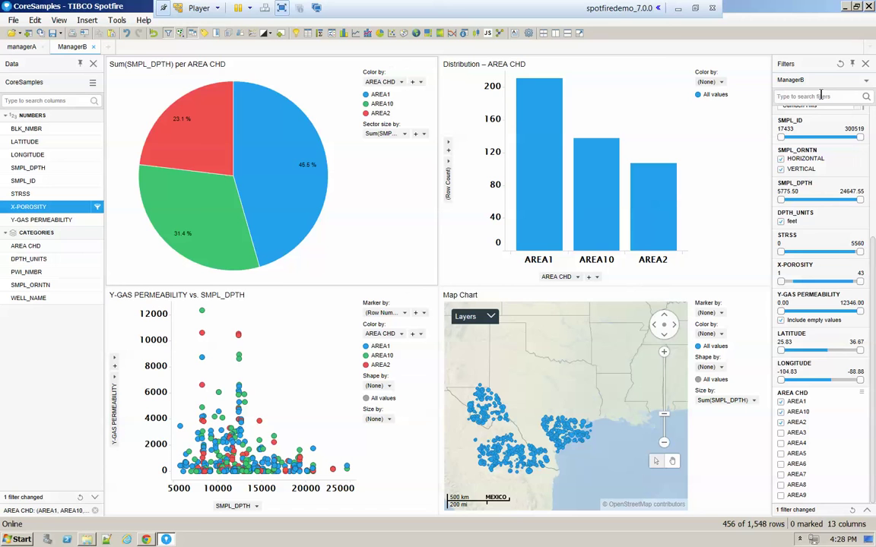
Step: Return to managerA, still limited to AREA6–AREA9 with 453 of 1,548 rows
{"action": "left_click", "coordinate": [18, 47]}
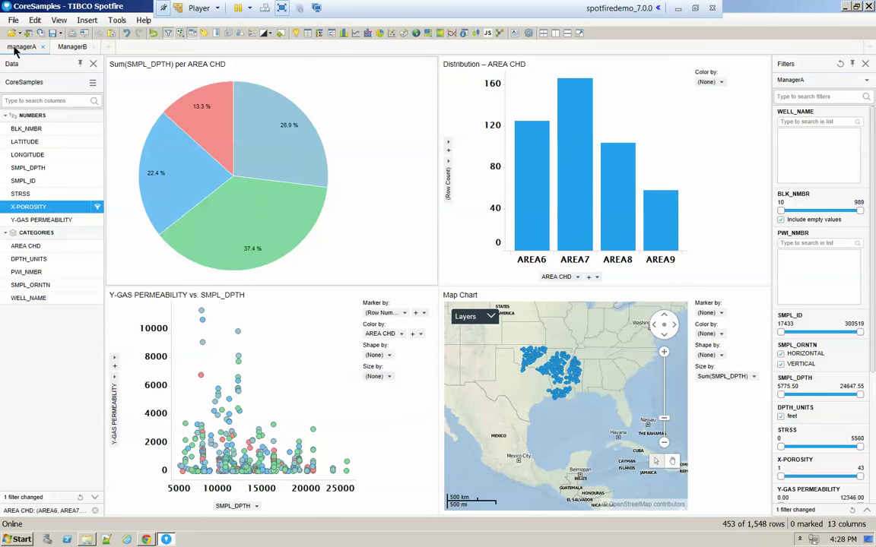